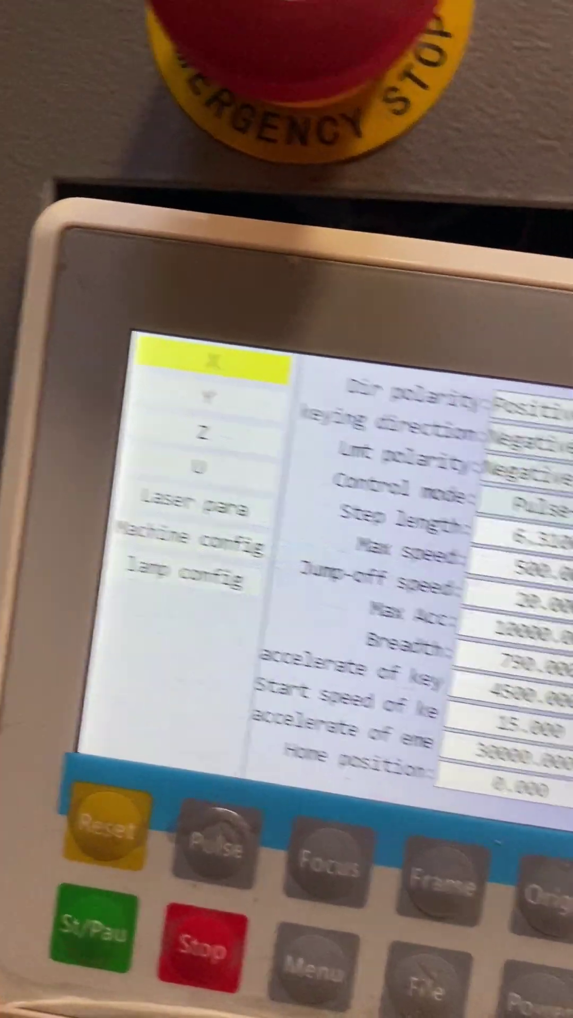
# Exit to the status screen, reopen the settings menu and navigate around the X-axis parameter entry
pyautogui.press('Escape')
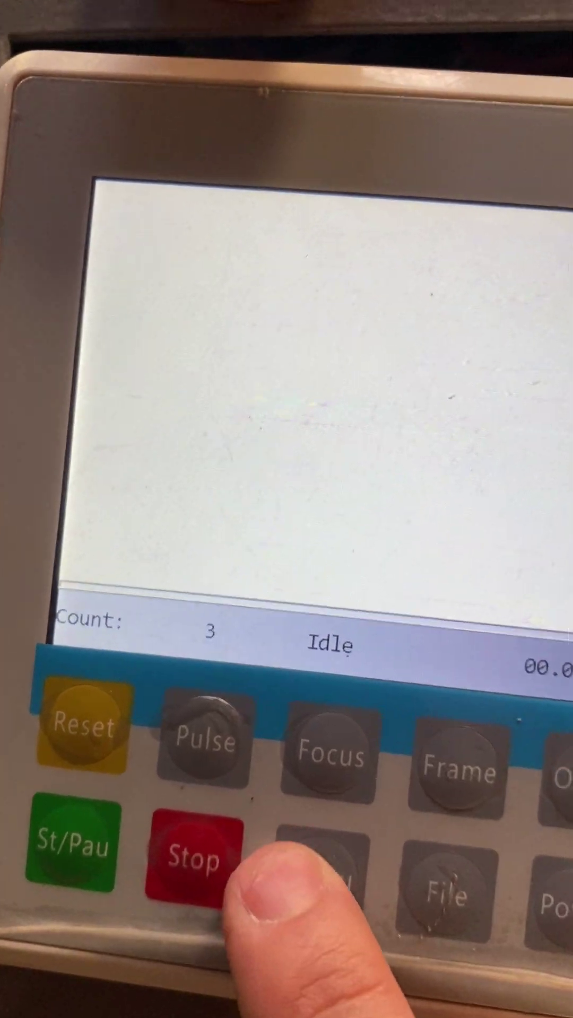
pyautogui.click(318, 871)
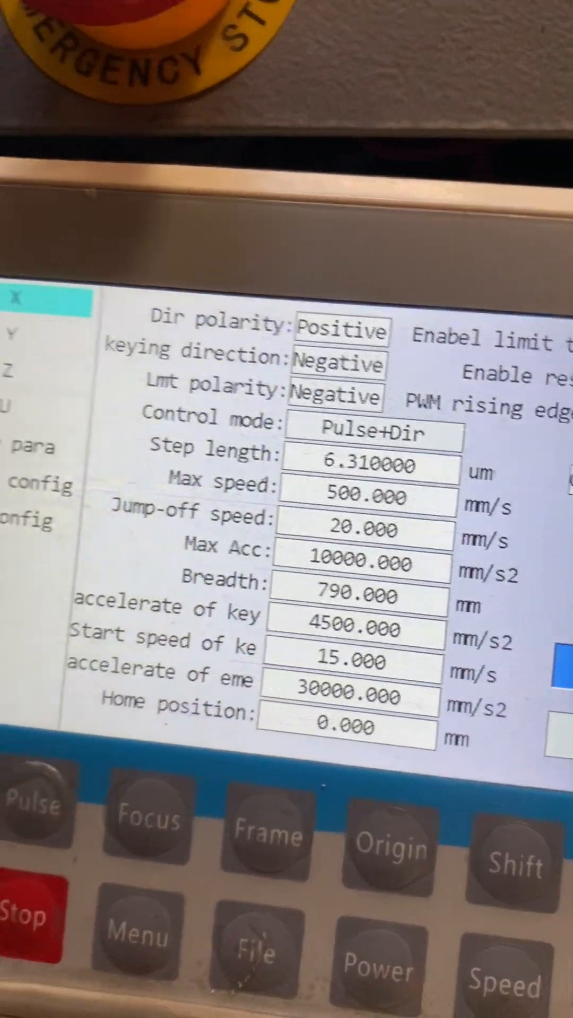
pyautogui.press('Return')
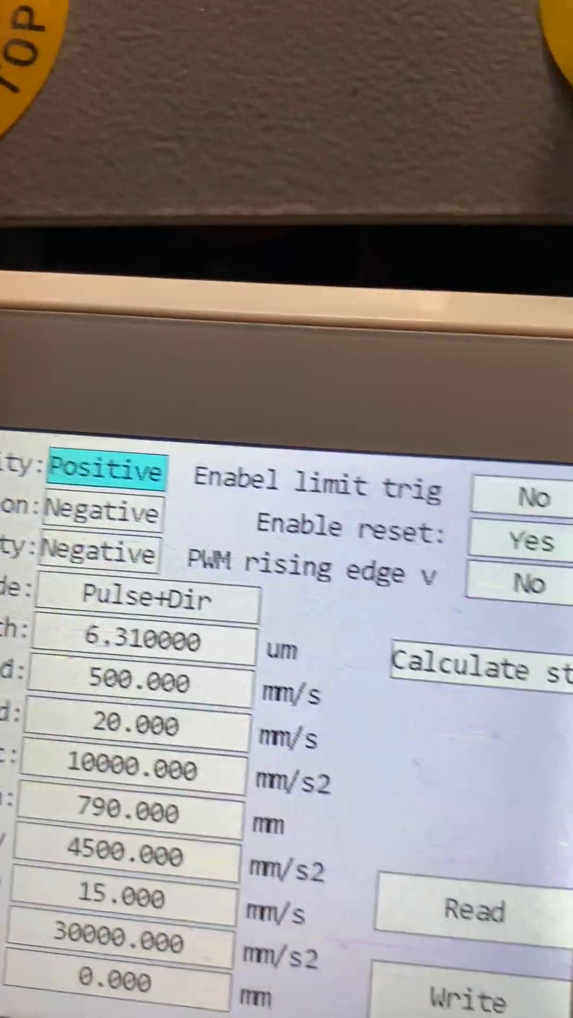
pyautogui.press('Up')
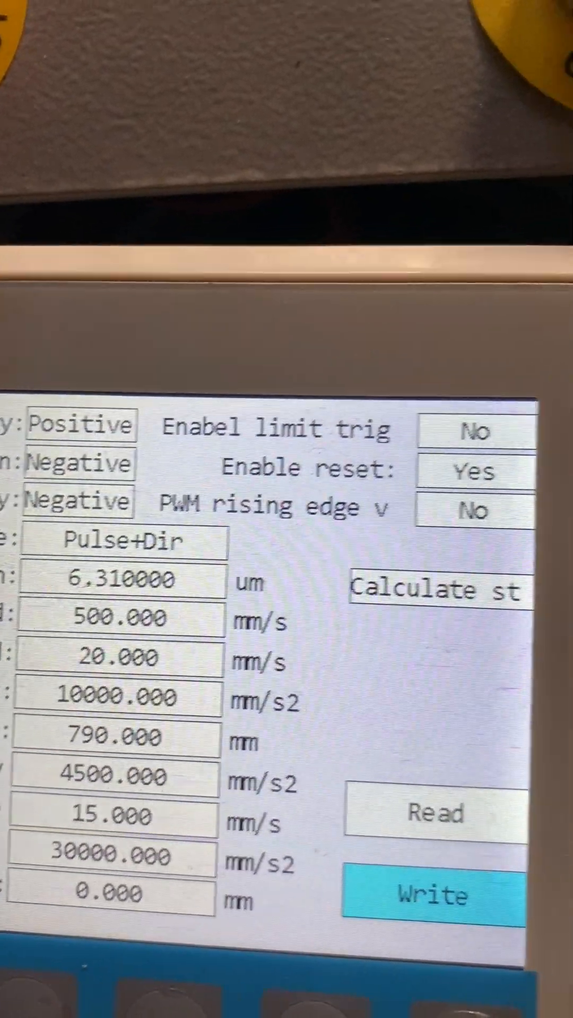
pyautogui.press('Down')
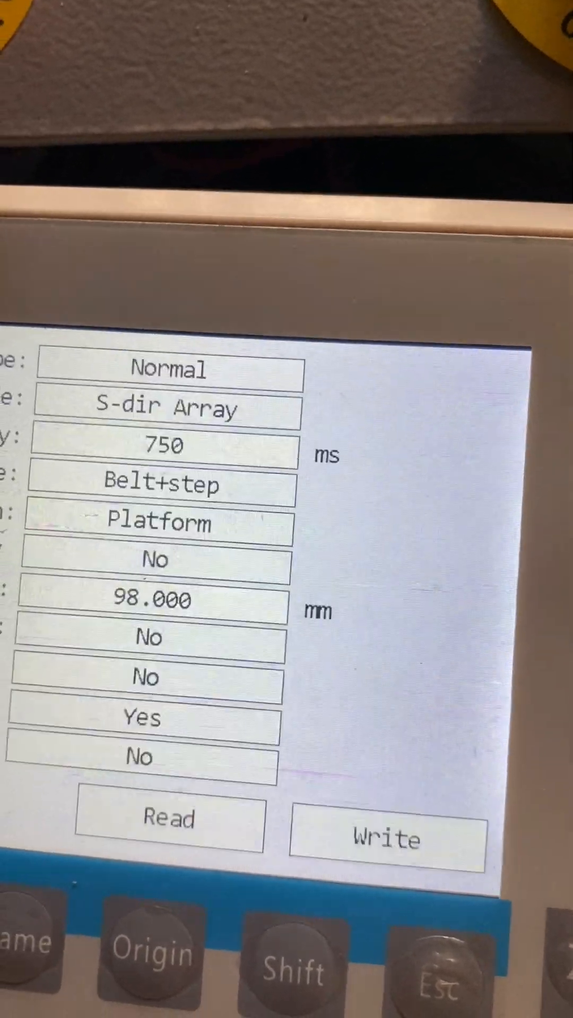
pyautogui.press('Up')
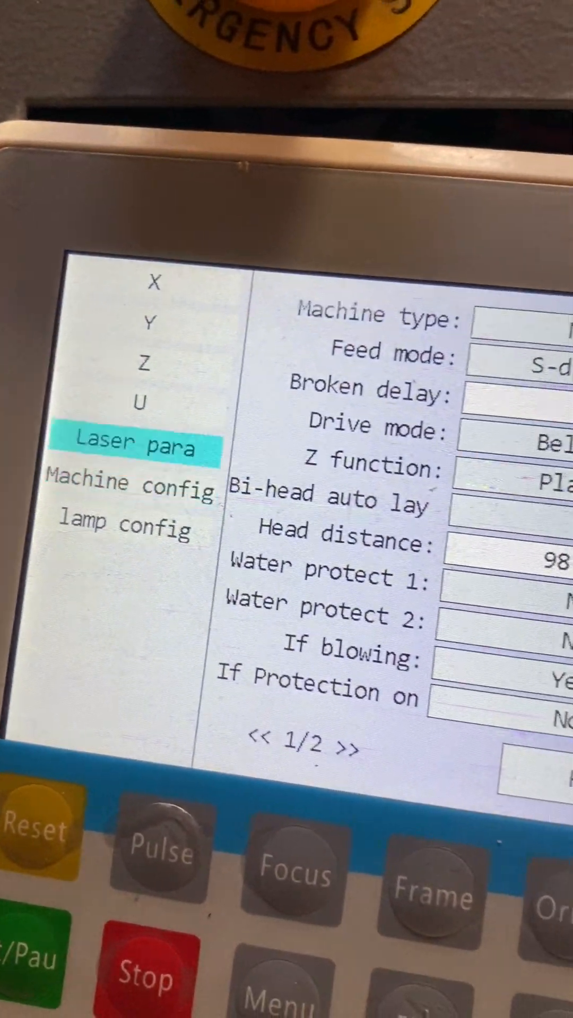
pyautogui.press('Up')
pyautogui.press('Up')
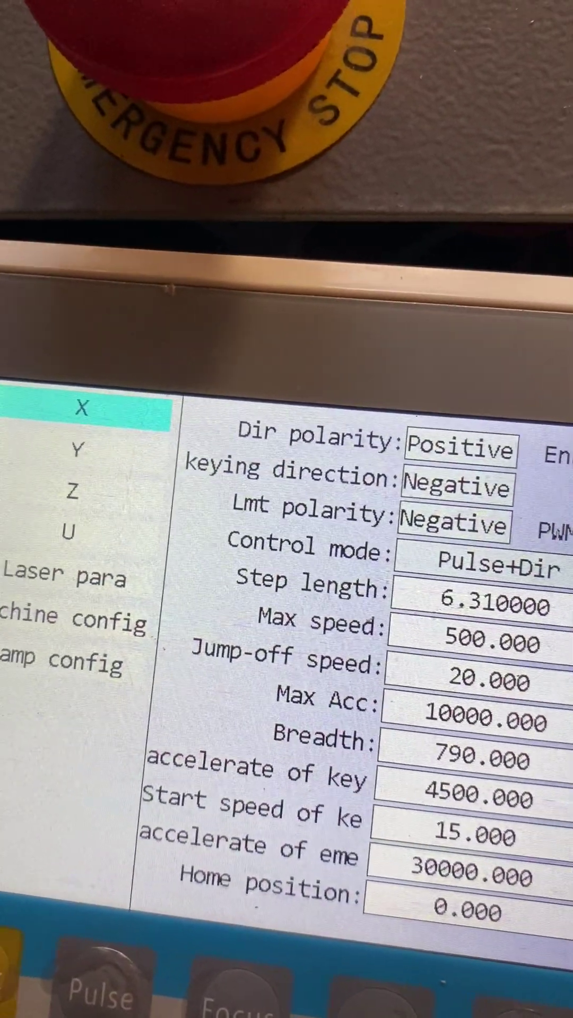
# Enter the X-axis fields, peek at the step-length calculation, then back out to the main menu
pyautogui.press('Return')
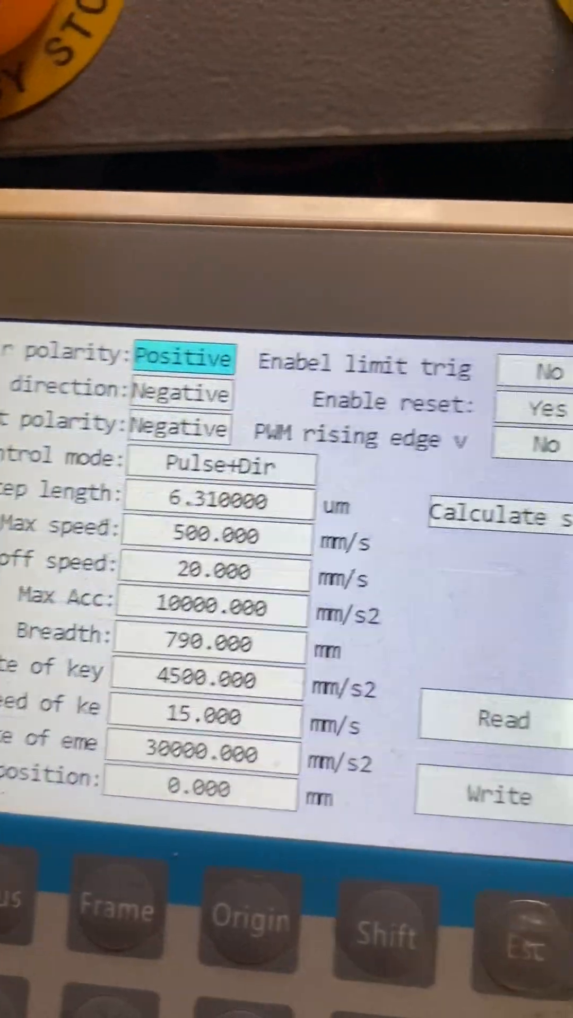
pyautogui.press('Up')
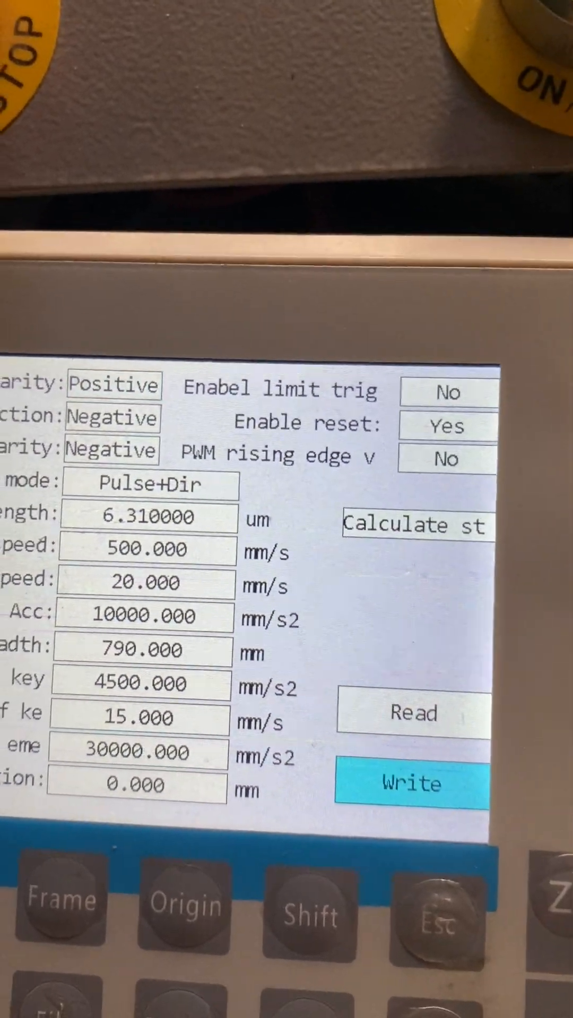
pyautogui.press('Up')
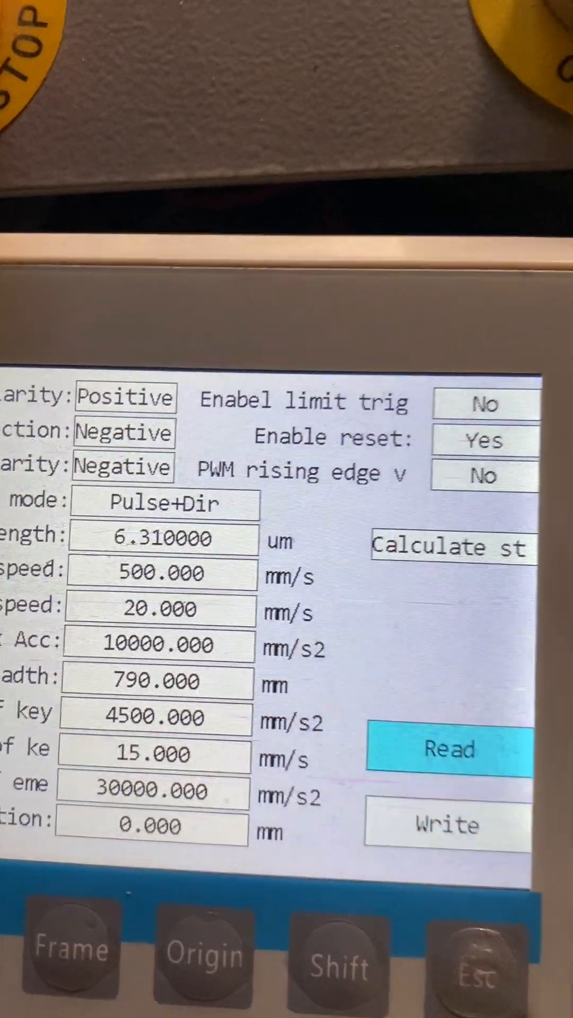
pyautogui.press('Up')
pyautogui.press('Up')
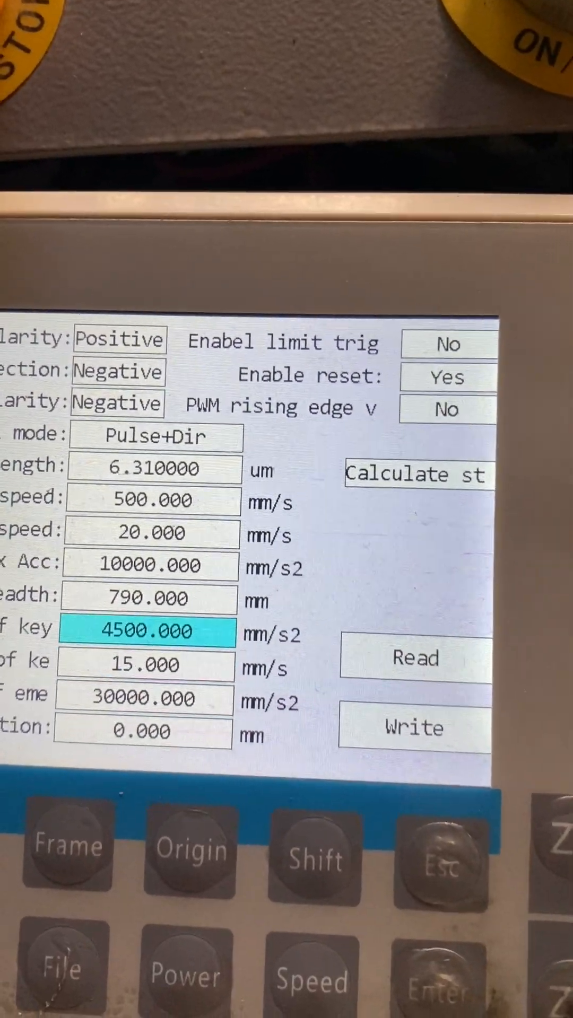
pyautogui.press('Up')
pyautogui.press('Up')
pyautogui.press('Up')
pyautogui.press('Up')
pyautogui.press('Up')
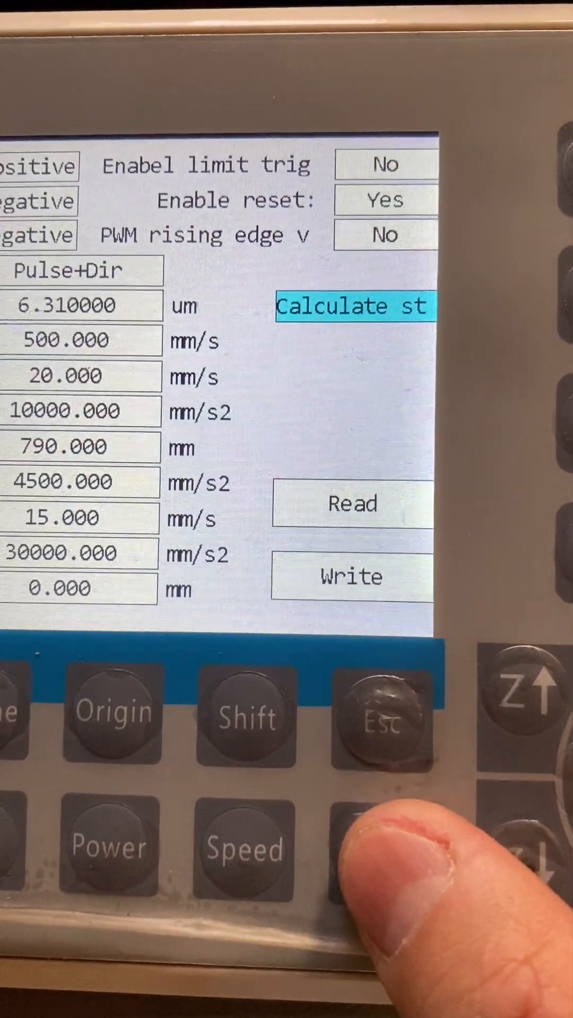
pyautogui.press('Return')
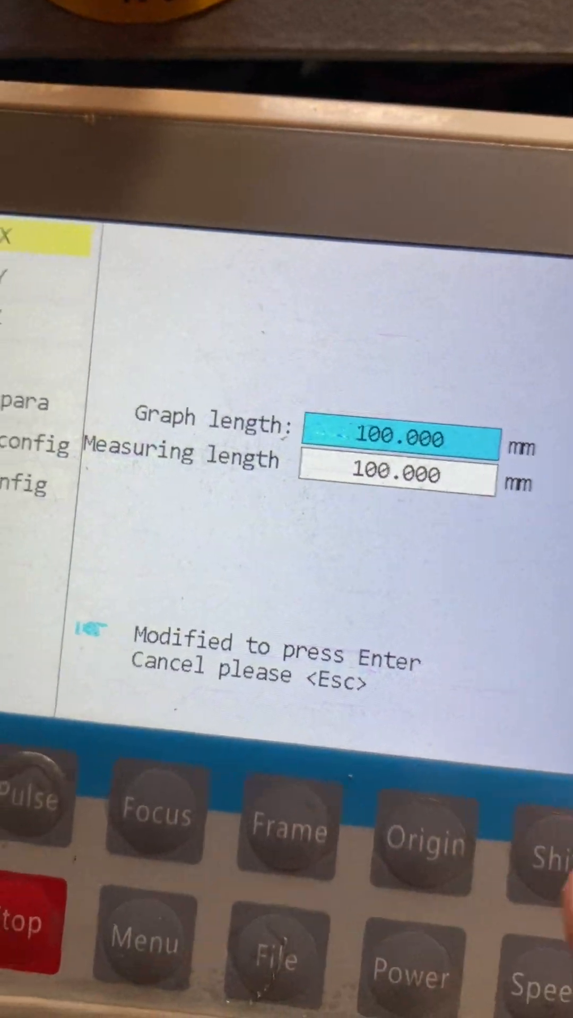
pyautogui.press('Escape')
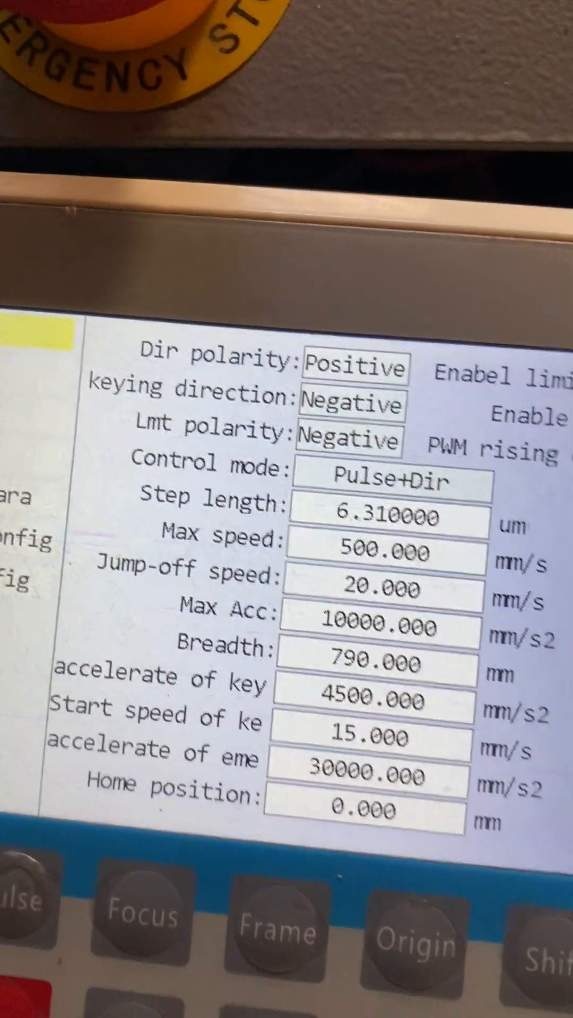
pyautogui.press('Escape')
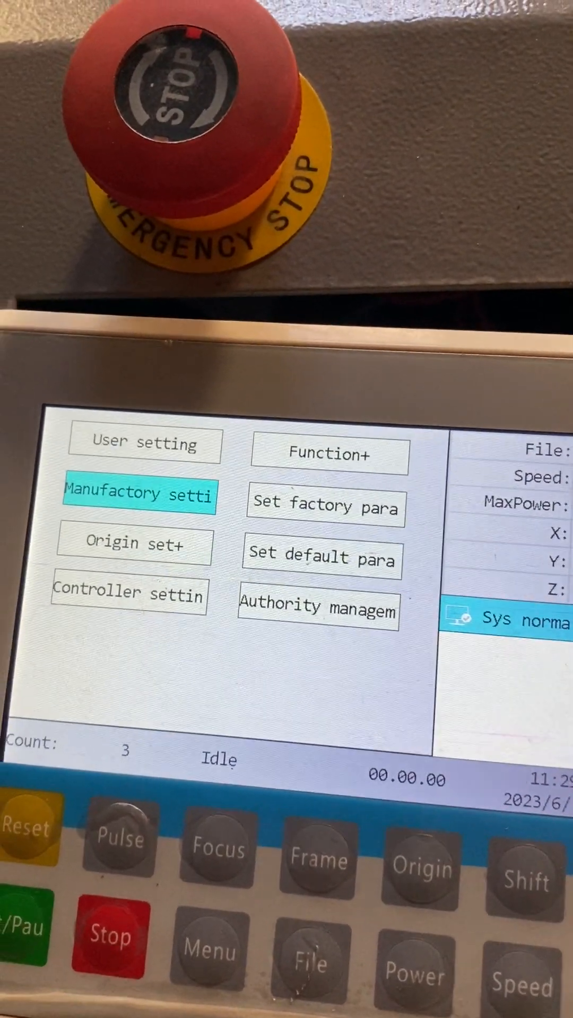
# Reopen the X-axis parameter page and navigate to the Calculate step dialog
pyautogui.press('Return')
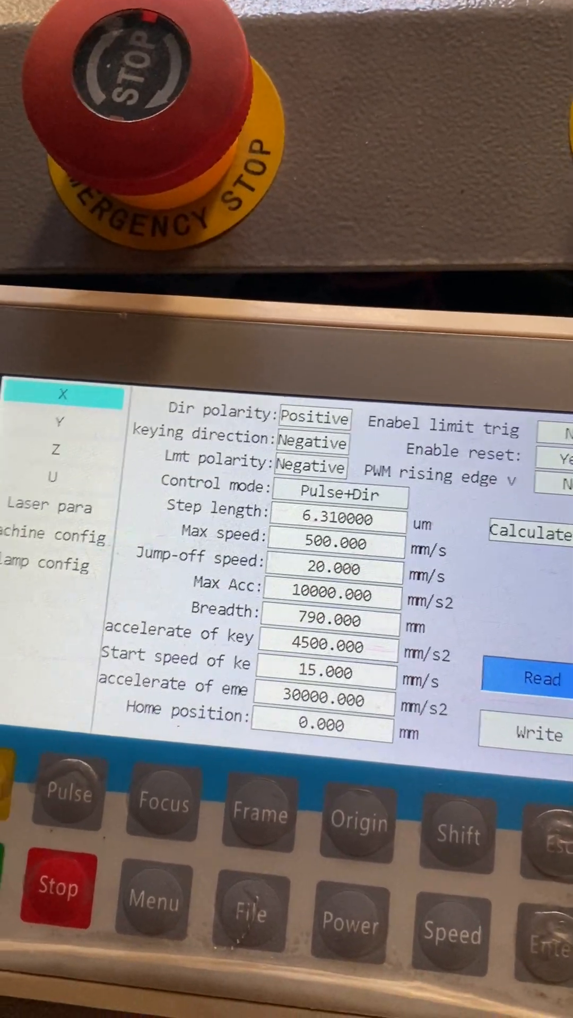
pyautogui.press('Down')
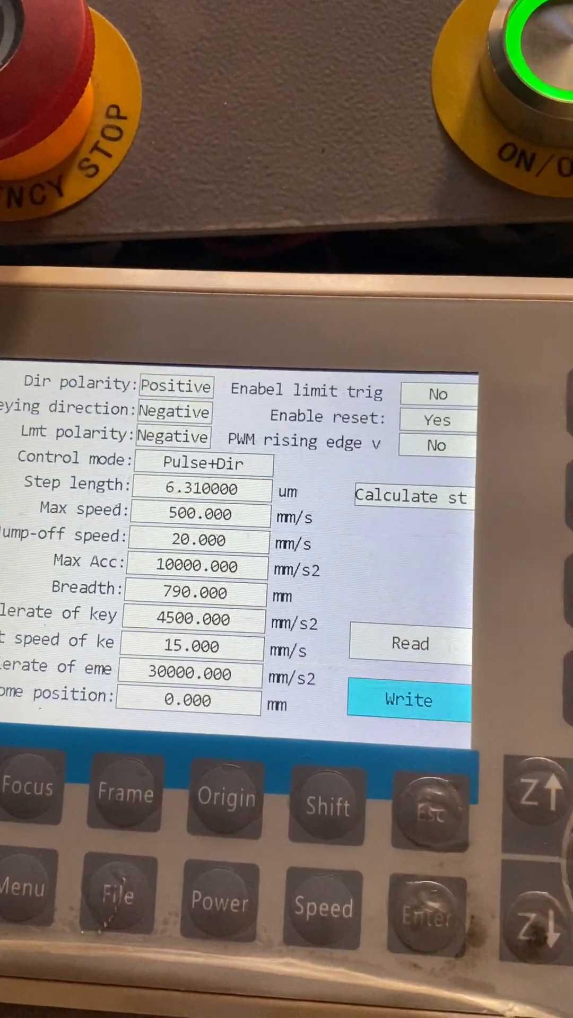
pyautogui.press('Left')
pyautogui.press('Up')
pyautogui.press('Up')
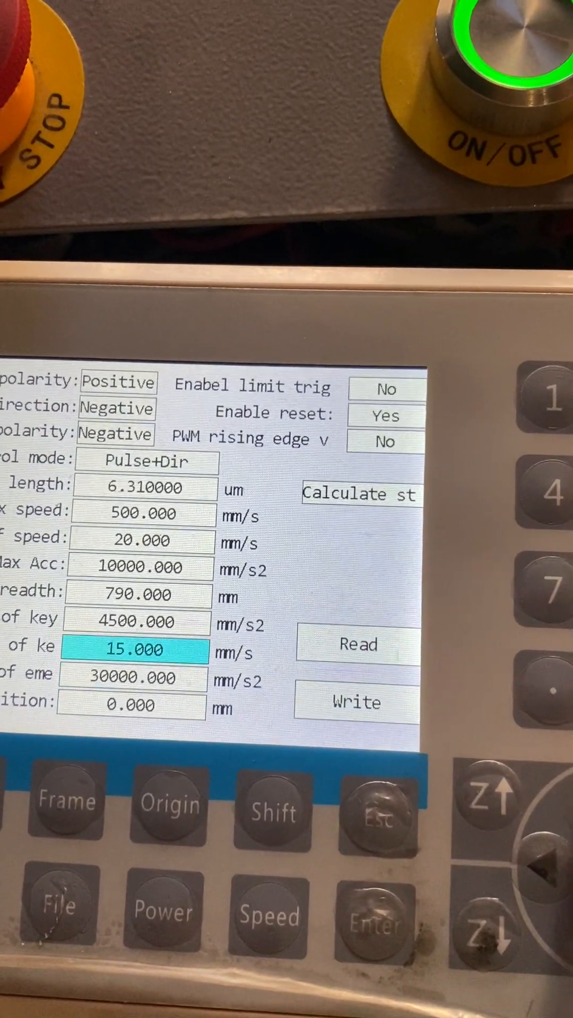
pyautogui.press('Up')
pyautogui.press('Up')
pyautogui.press('Up')
pyautogui.press('Up')
pyautogui.press('Up')
pyautogui.press('Right')
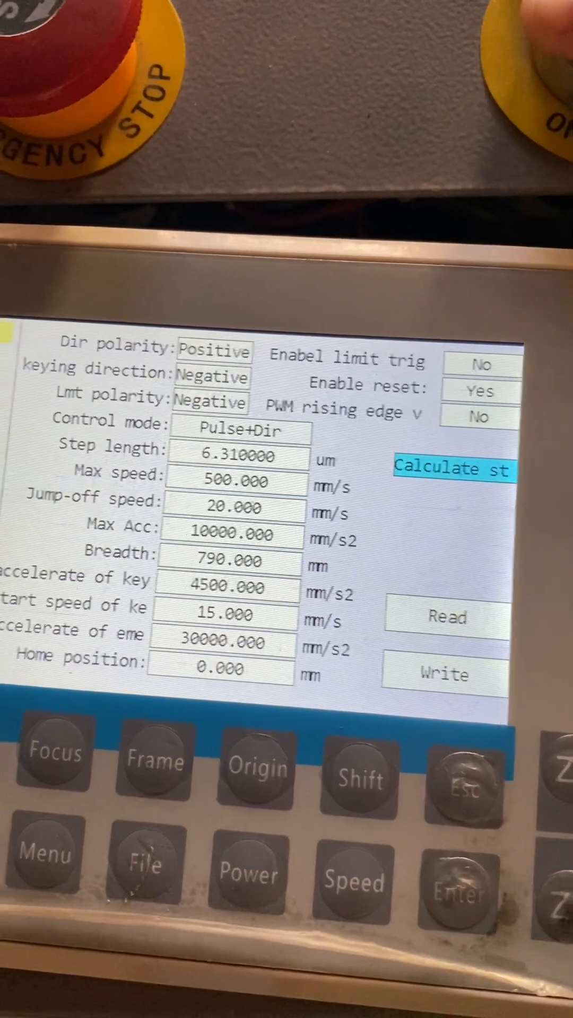
pyautogui.press('Escape')
pyautogui.press('Return')
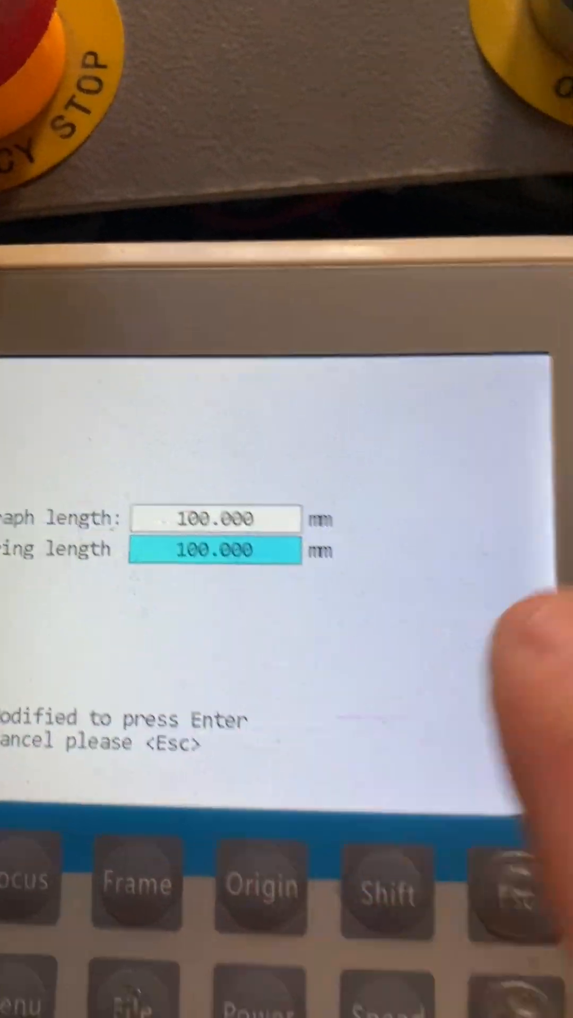
# Confirm the step calculation with graph and measured lengths both at 100 mm
pyautogui.press('Return')
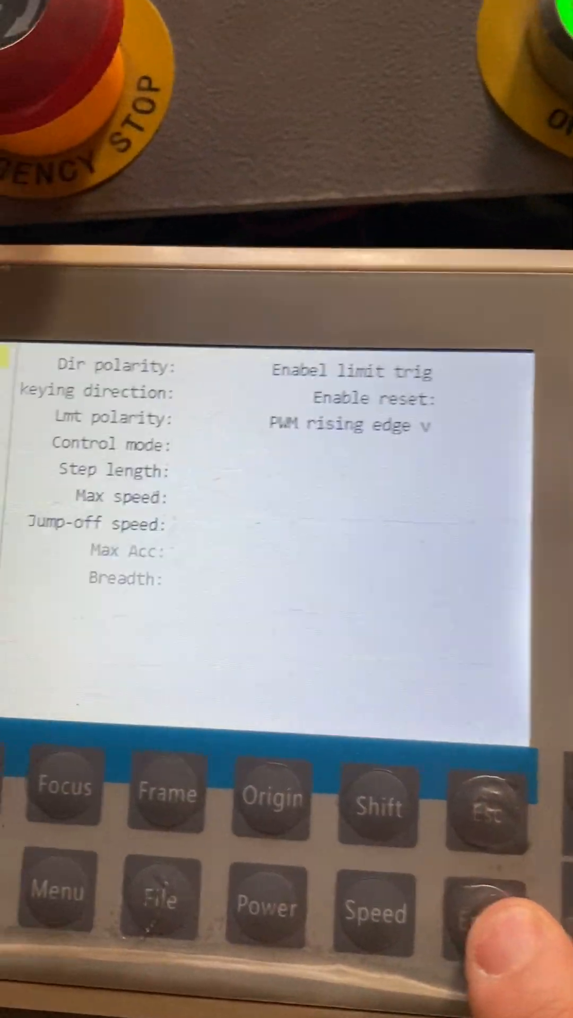